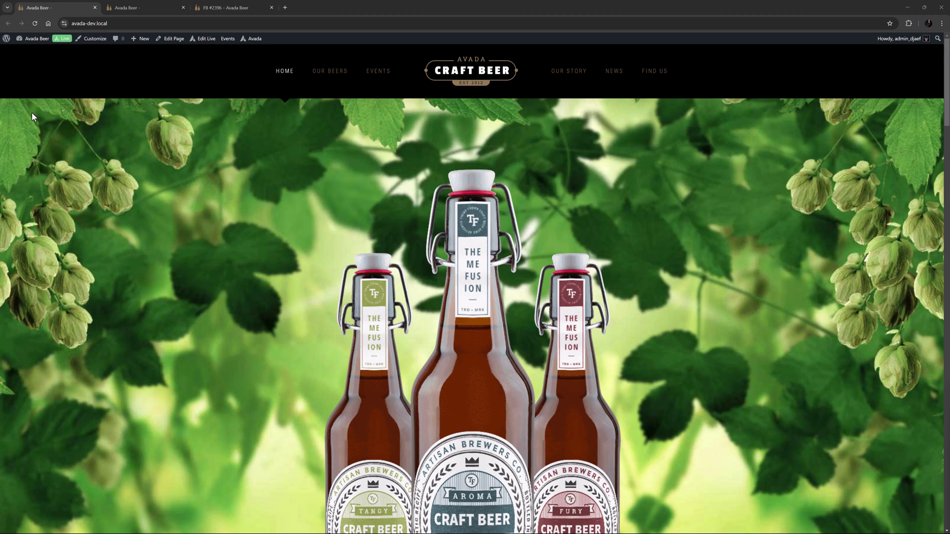
Scroll the live page down to the three Craft Beer flip boxes and flip the Fury card.
{"action": "scroll", "coordinate": [32, 114], "scroll_direction": "down", "scroll_amount": 15}
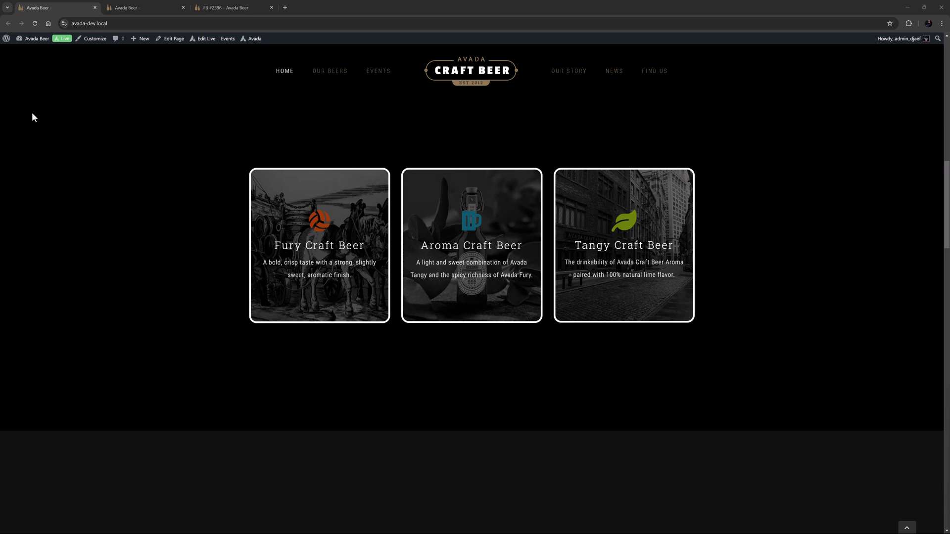
{"action": "mouse_move", "coordinate": [313, 230]}
Open the Flip Boxes settings from Navigator, inspect the Fury Craft Beer item, then return to the item list.
{"action": "left_click", "coordinate": [143, 7]}
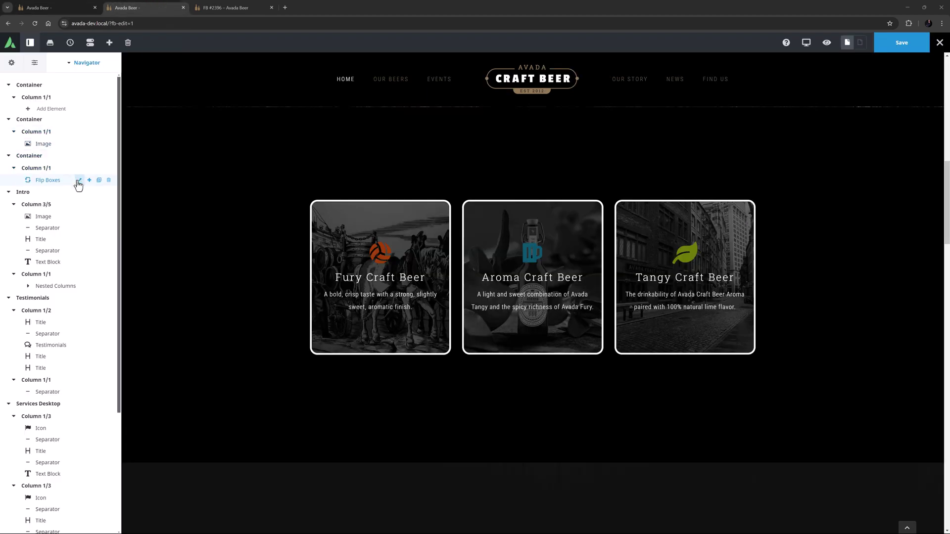
{"action": "left_click", "coordinate": [79, 181]}
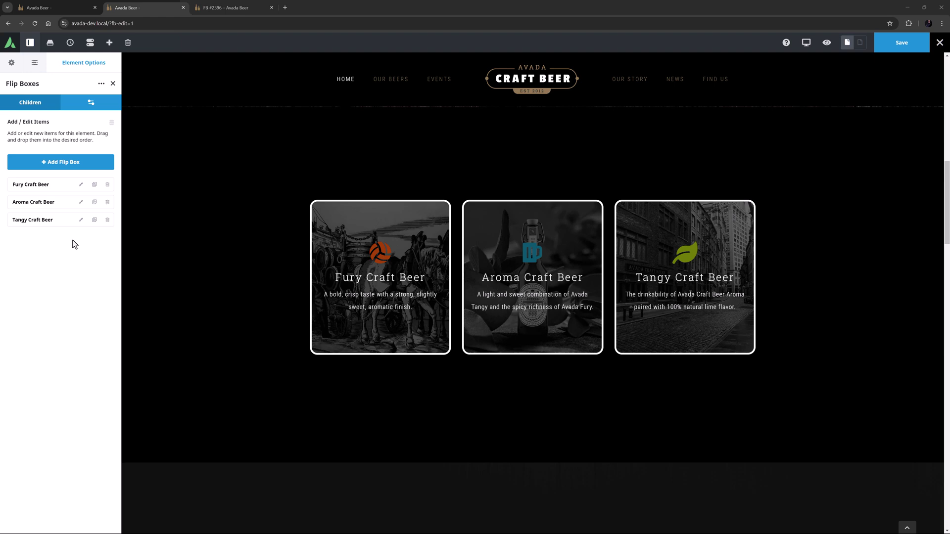
{"action": "left_click", "coordinate": [79, 186]}
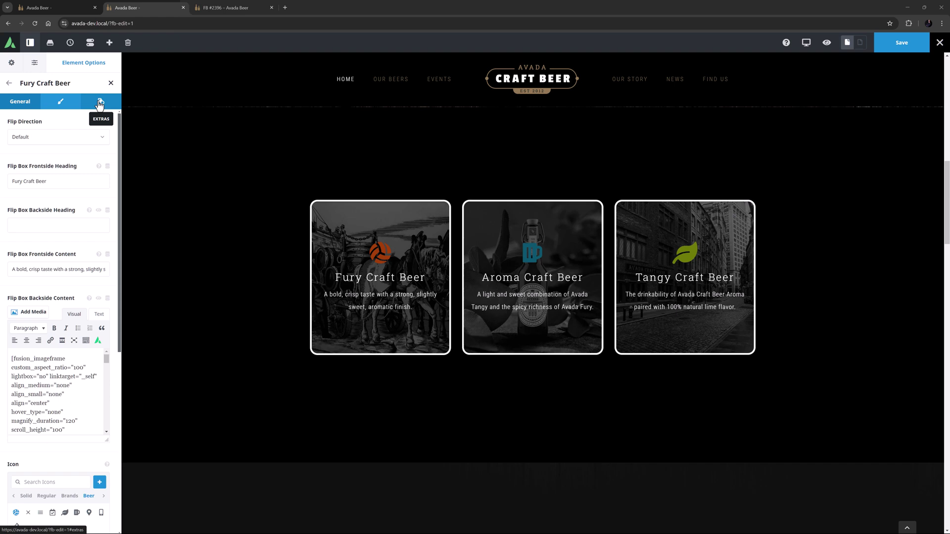
{"action": "left_click", "coordinate": [9, 83]}
On the General settings, try Number of Columns at 1 and 4, then return it to 3.
{"action": "left_click", "coordinate": [85, 102]}
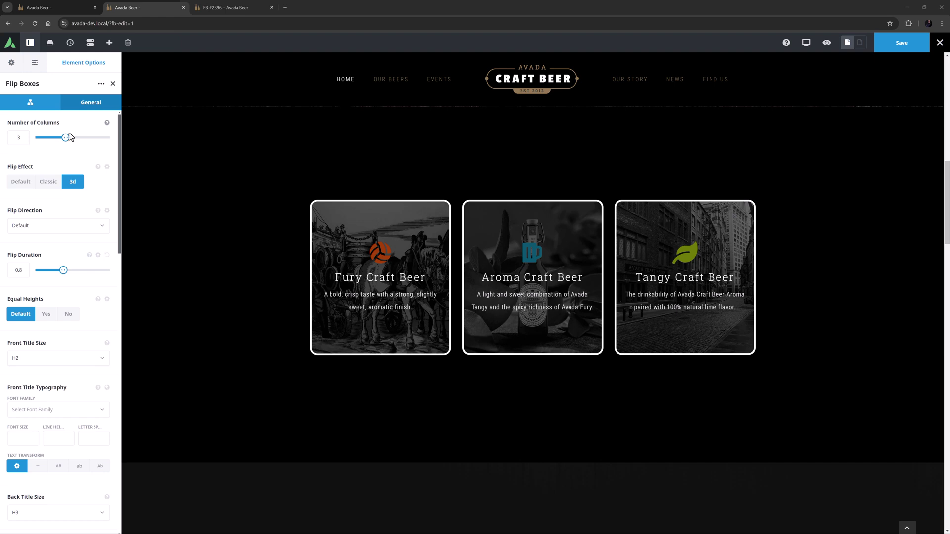
{"action": "left_click_drag", "start_coordinate": [66, 139], "coordinate": [37, 145]}
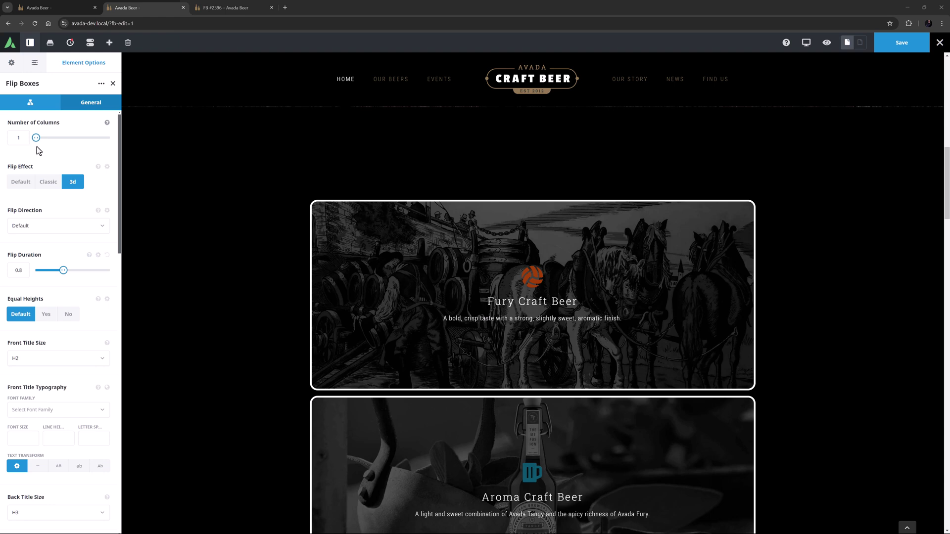
{"action": "left_click_drag", "start_coordinate": [36, 138], "coordinate": [78, 138]}
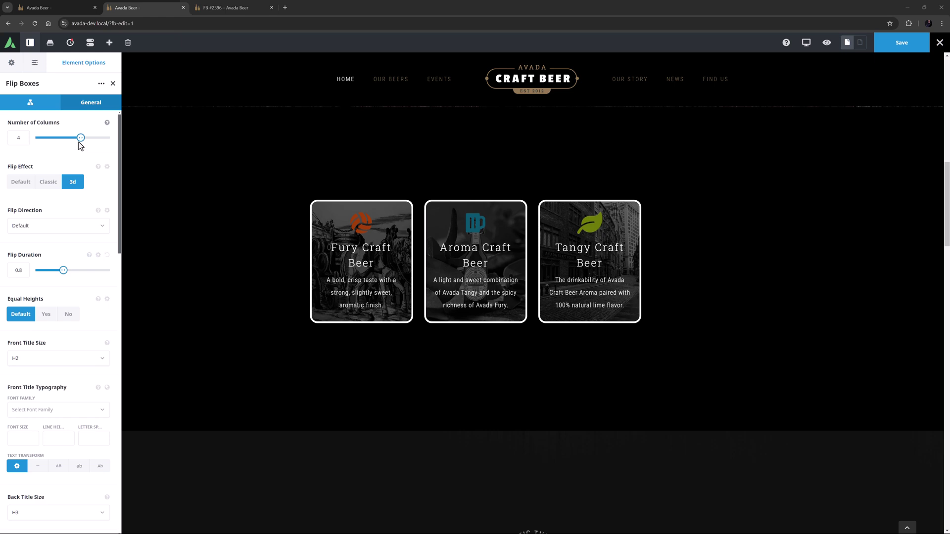
{"action": "left_click_drag", "start_coordinate": [79, 138], "coordinate": [65, 138]}
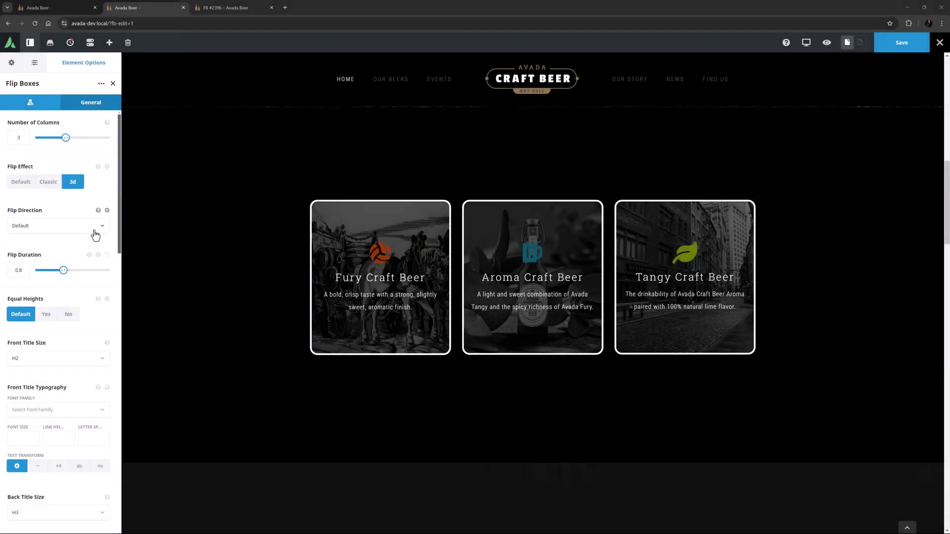
{"action": "left_click", "coordinate": [95, 230]}
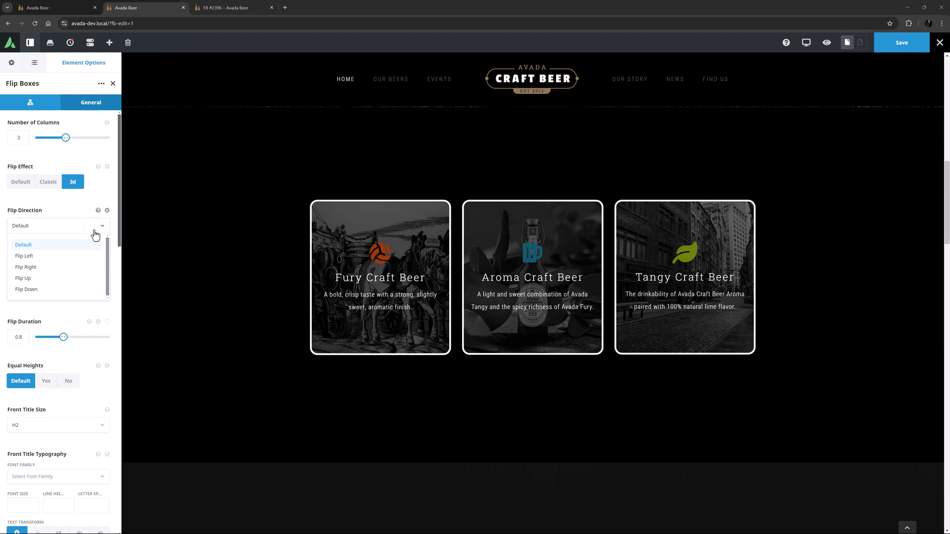
{"action": "left_click", "coordinate": [94, 230]}
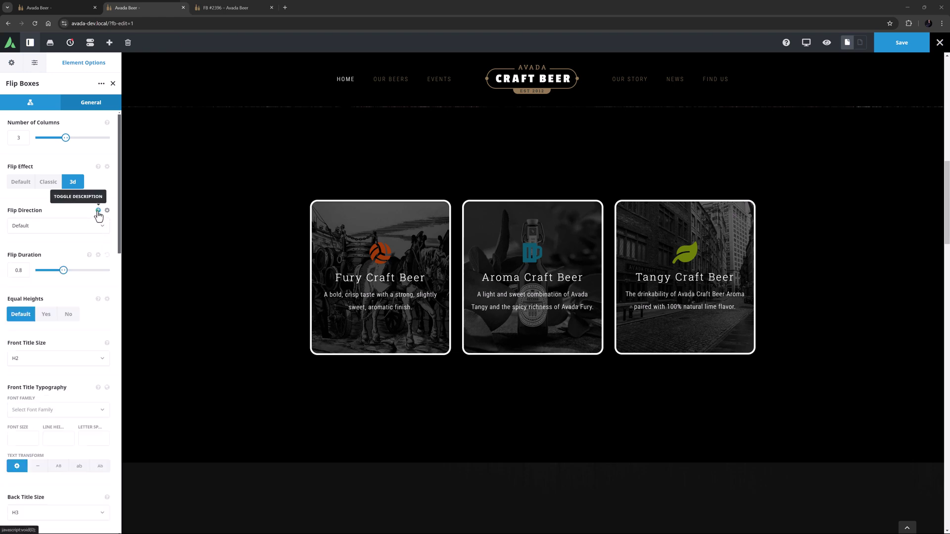
{"action": "left_click", "coordinate": [98, 210]}
{"action": "left_click", "coordinate": [98, 211]}
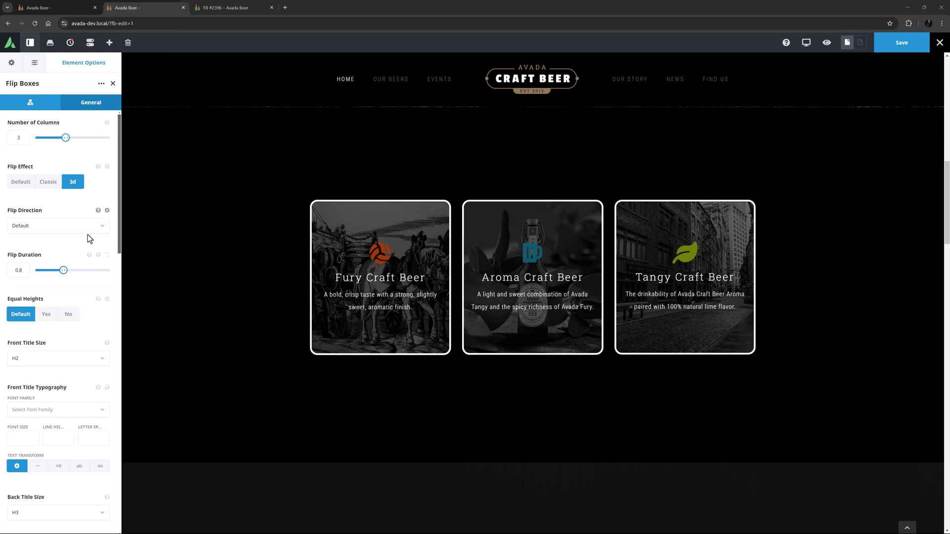
{"action": "left_click", "coordinate": [97, 299]}
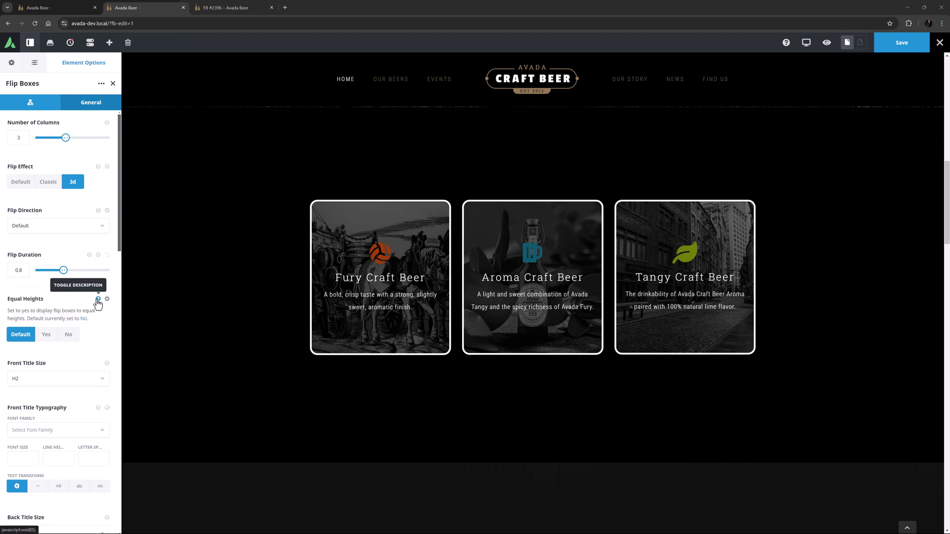
{"action": "left_click", "coordinate": [97, 300]}
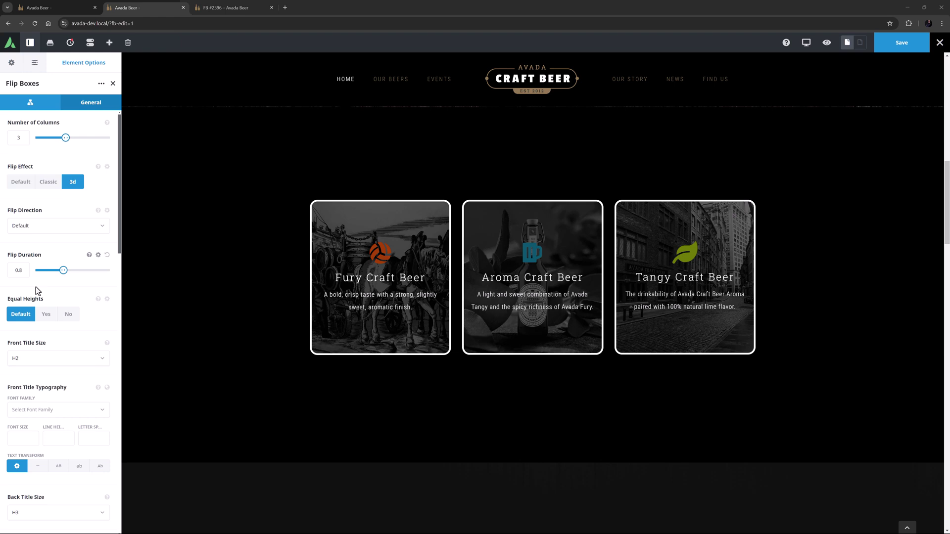
Scroll the Element Options past Back Title Typography to the icon colour, circle, flip and rotation settings.
{"action": "scroll", "coordinate": [34, 290], "scroll_direction": "down", "scroll_amount": 6}
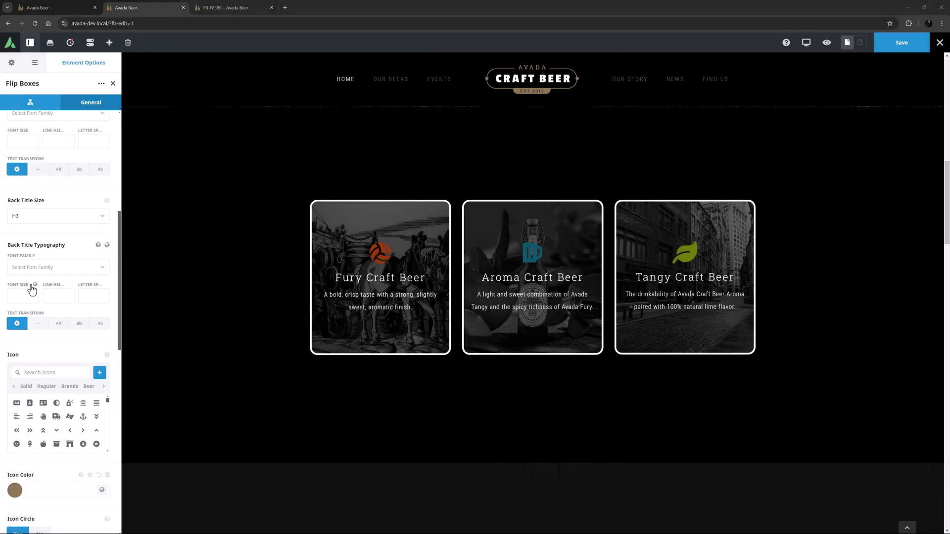
{"action": "scroll", "coordinate": [32, 289], "scroll_direction": "down", "scroll_amount": 5}
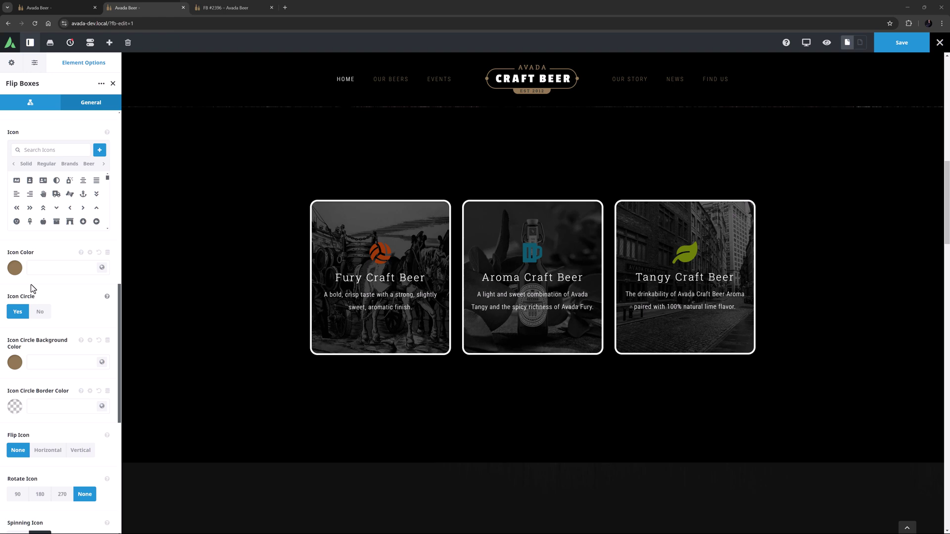
Scroll further down to the Icon Image, Margin, Element Visibility and CSS Class/ID settings.
{"action": "scroll", "coordinate": [32, 289], "scroll_direction": "down", "scroll_amount": 5}
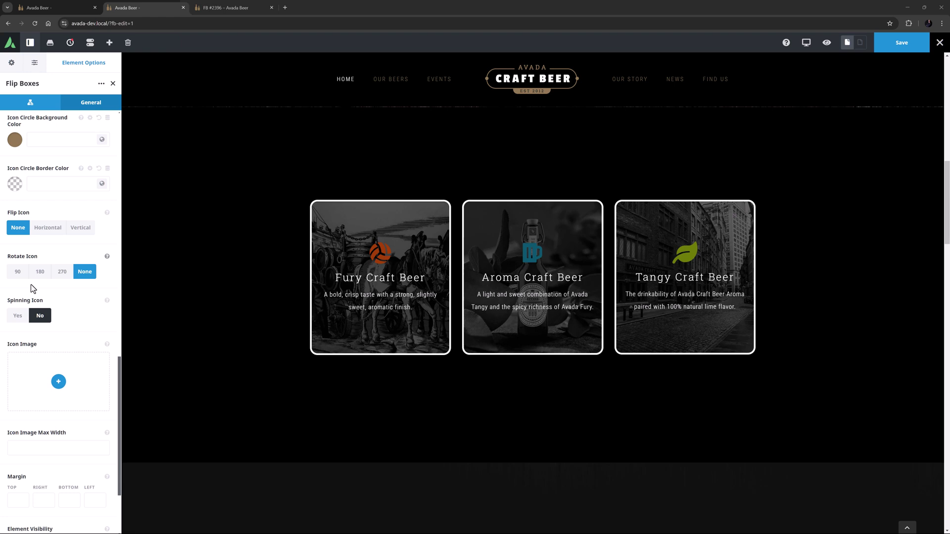
{"action": "scroll", "coordinate": [31, 289], "scroll_direction": "down", "scroll_amount": 3}
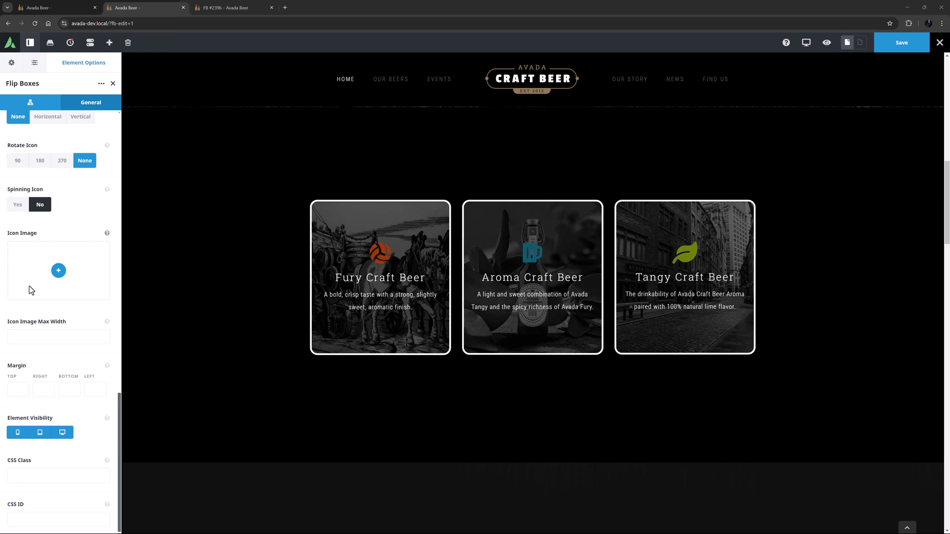
{"action": "left_click", "coordinate": [26, 105]}
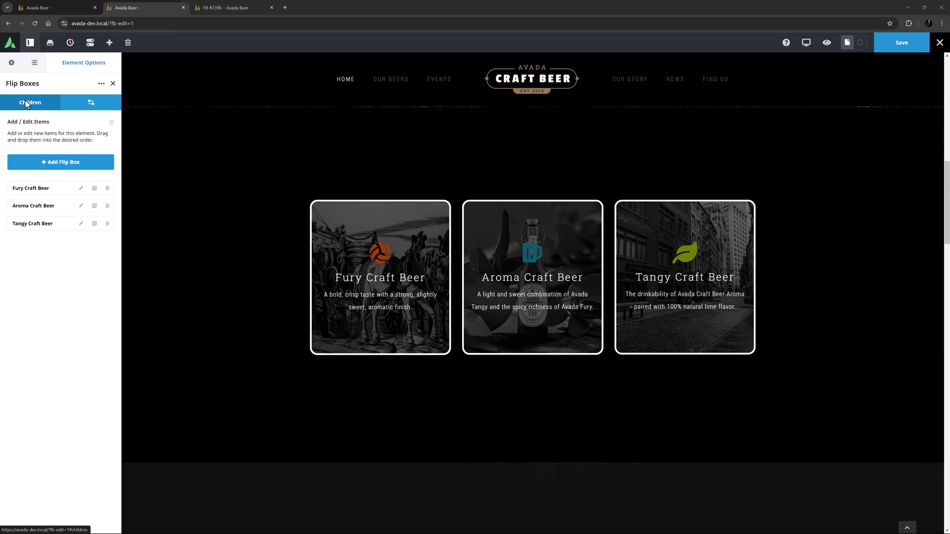
{"action": "left_click", "coordinate": [81, 188]}
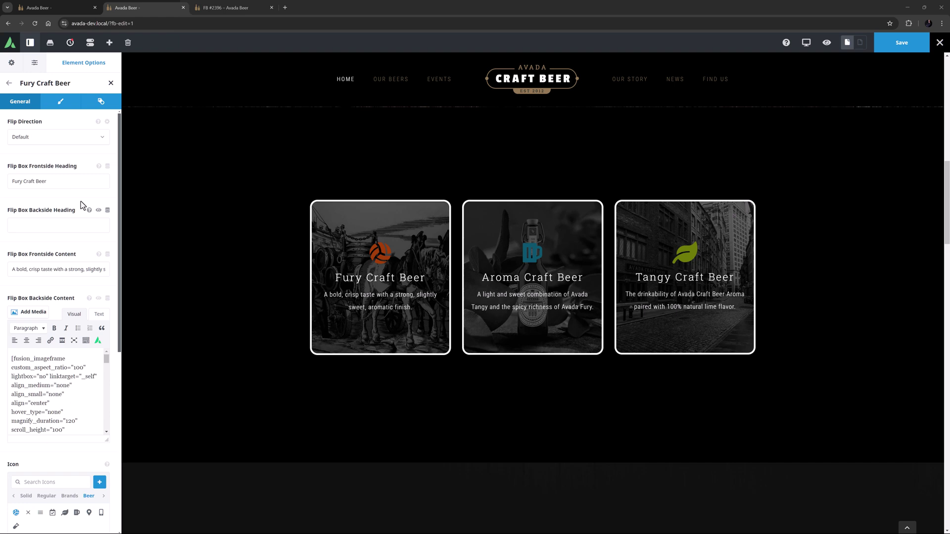
{"action": "mouse_move", "coordinate": [339, 246]}
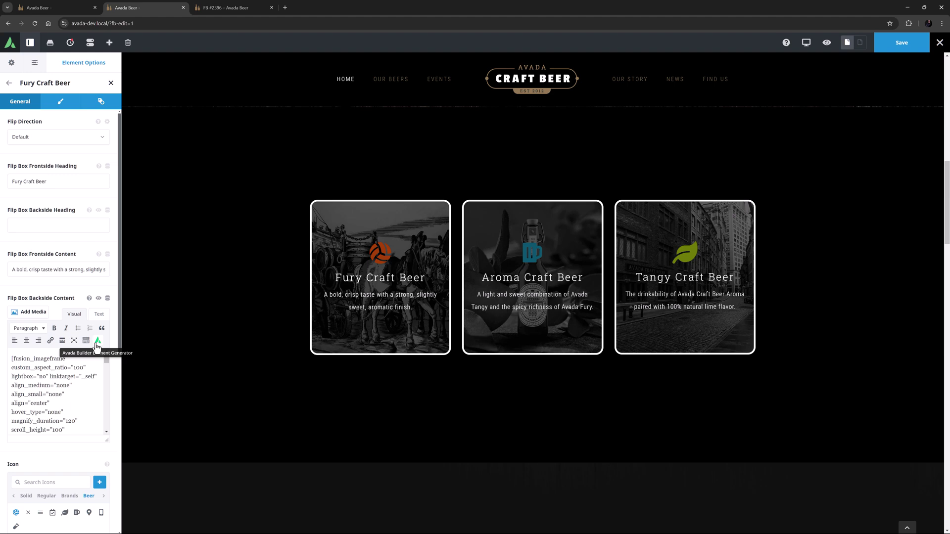
Check the bottles image menu on the FB #2396 backside page, then return to the Fury Craft Beer options.
{"action": "left_click", "coordinate": [211, 8]}
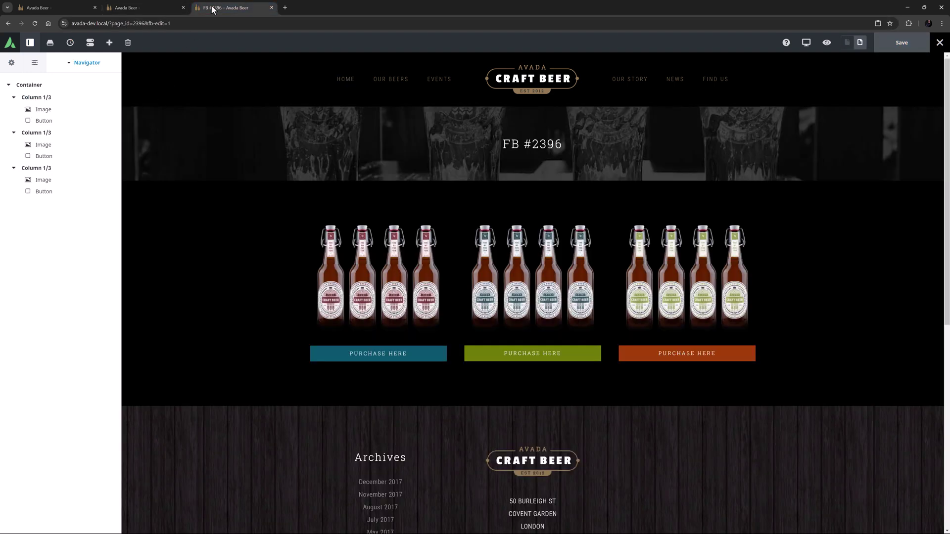
{"action": "right_click", "coordinate": [372, 288]}
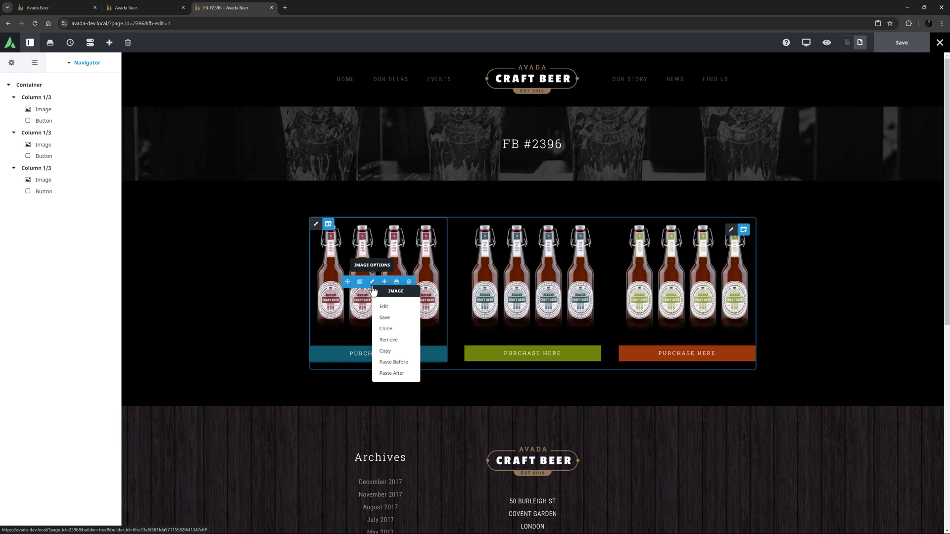
{"action": "left_click", "coordinate": [265, 251]}
{"action": "left_click", "coordinate": [146, 9]}
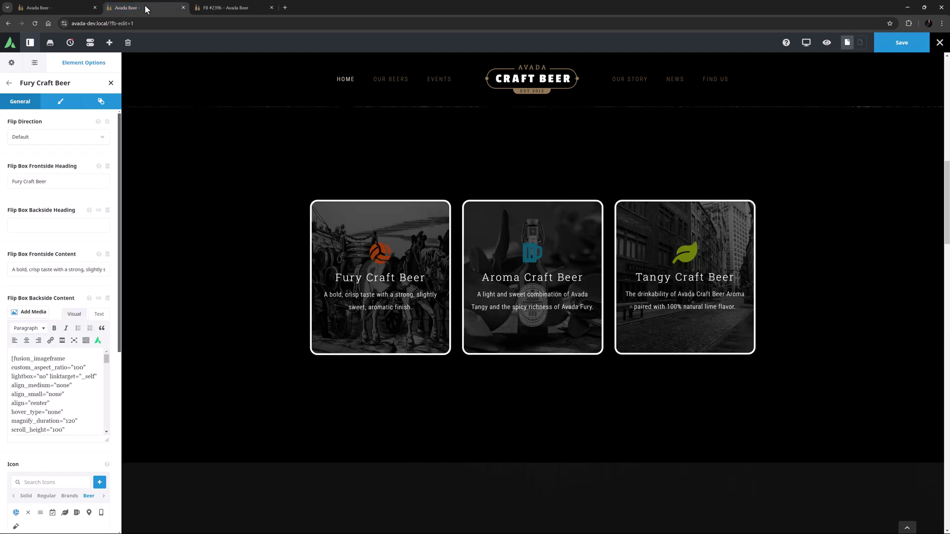
{"action": "scroll", "coordinate": [60, 206], "scroll_direction": "down", "scroll_amount": 6}
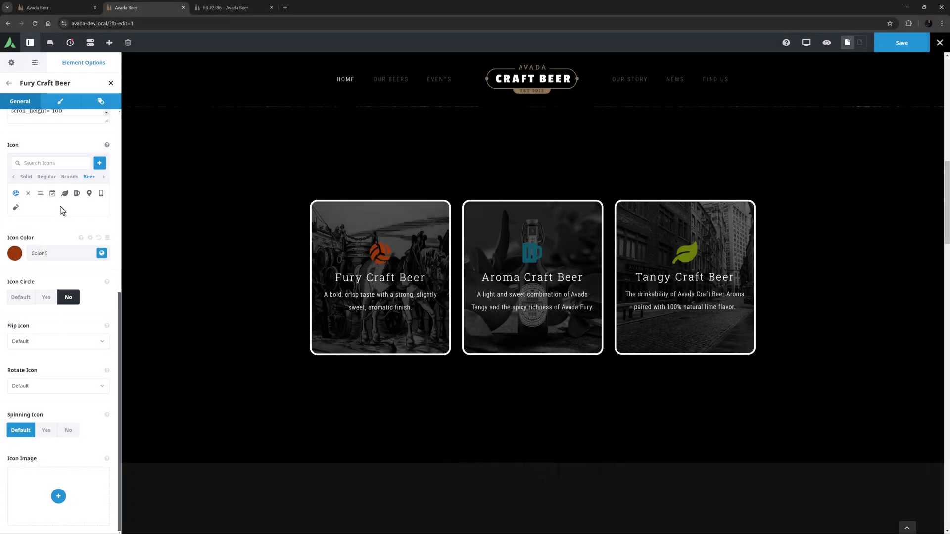
{"action": "left_click", "coordinate": [60, 103]}
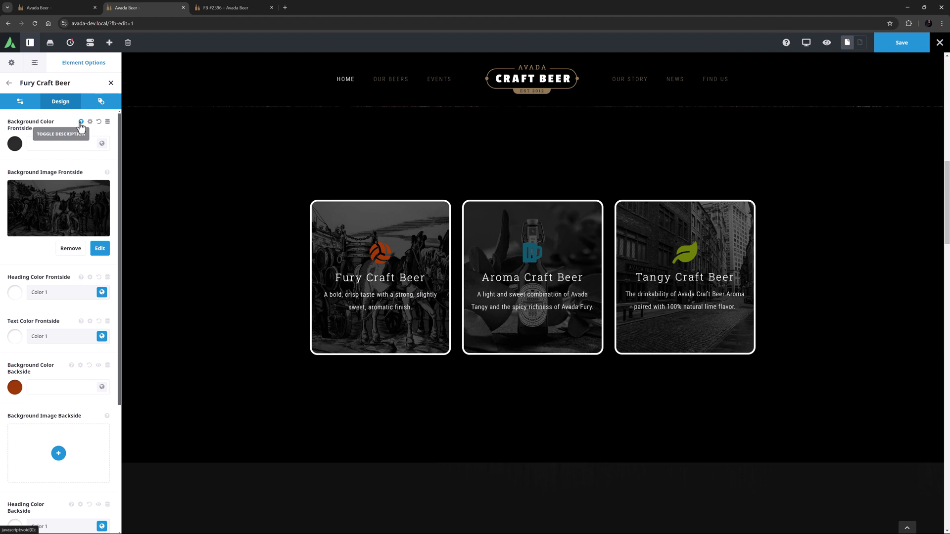
{"action": "left_click", "coordinate": [81, 123]}
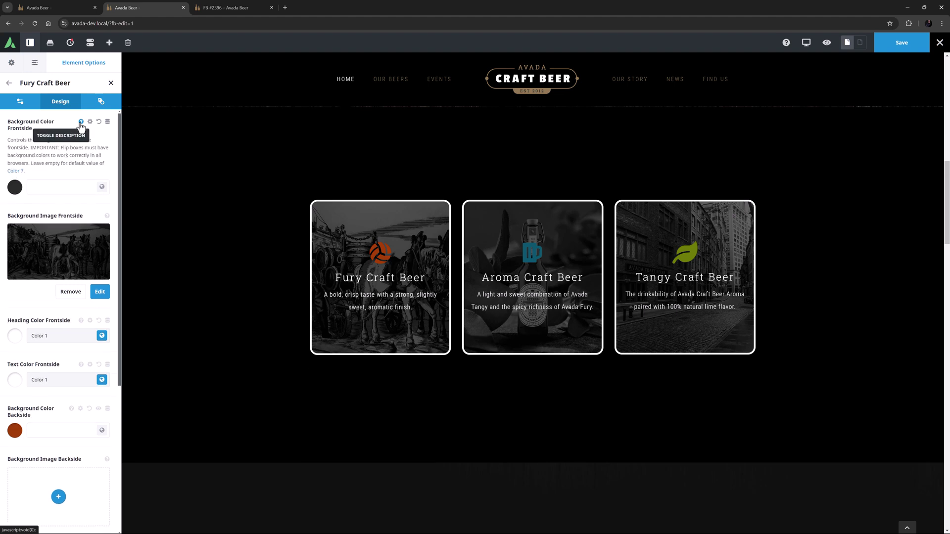
{"action": "left_click", "coordinate": [80, 123]}
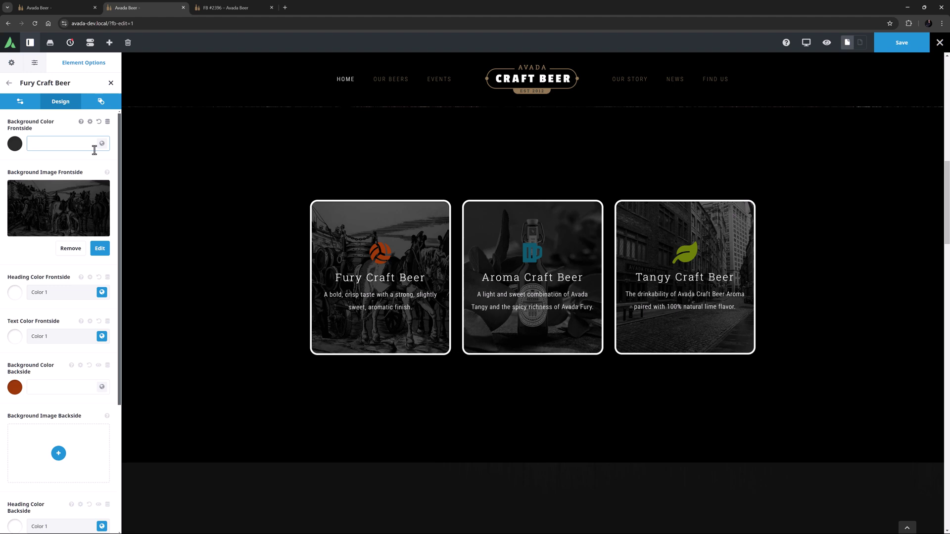
{"action": "left_click", "coordinate": [102, 144]}
{"action": "left_click", "coordinate": [70, 173]}
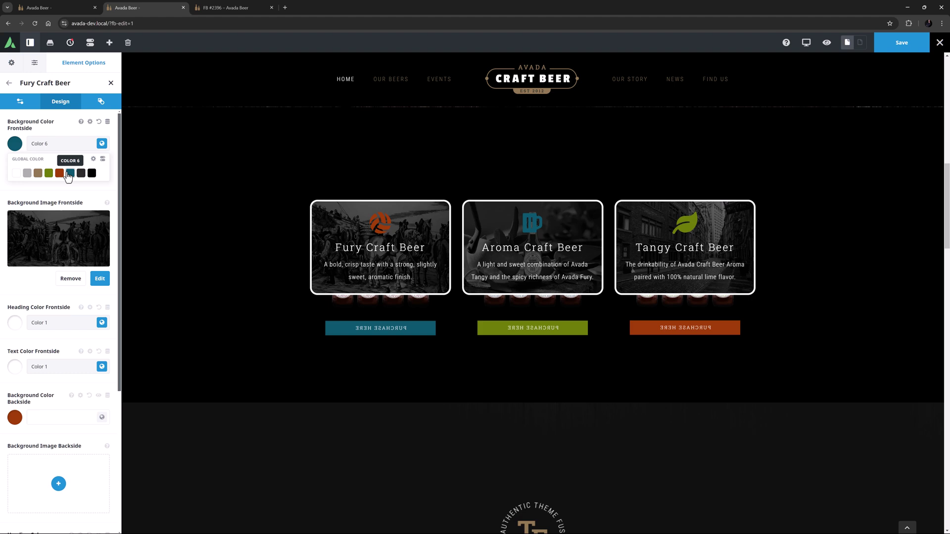
{"action": "left_click", "coordinate": [103, 159]}
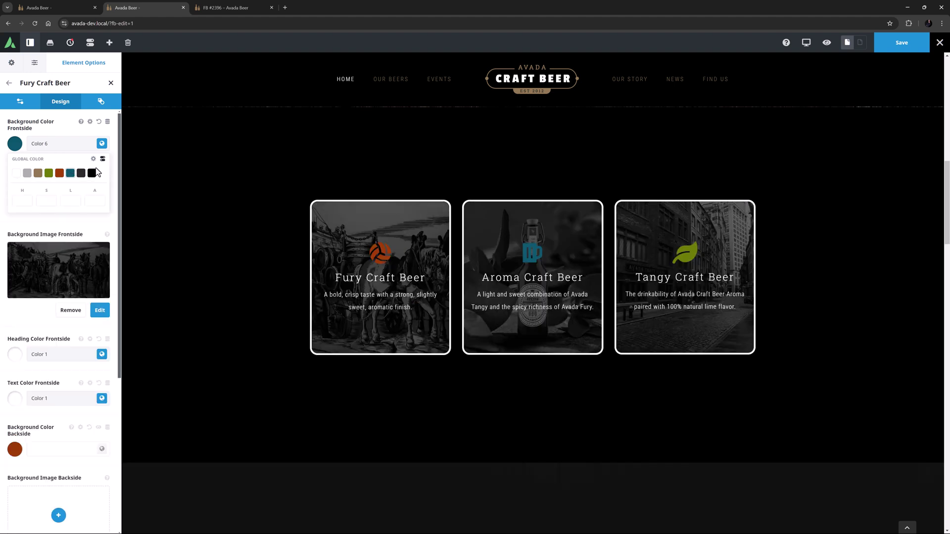
{"action": "left_click", "coordinate": [95, 204]}
{"action": "type", "text": "60"}
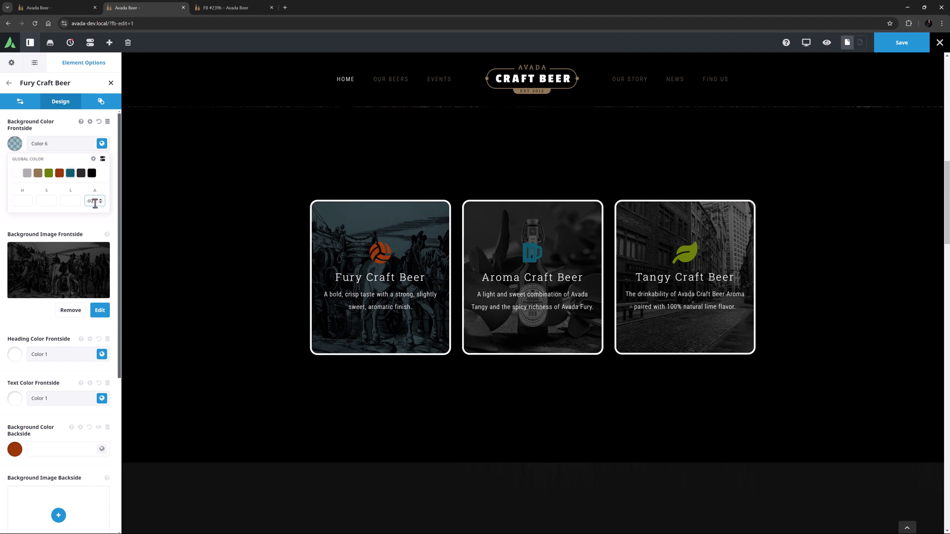
{"action": "left_click", "coordinate": [15, 144]}
{"action": "left_click", "coordinate": [15, 143]}
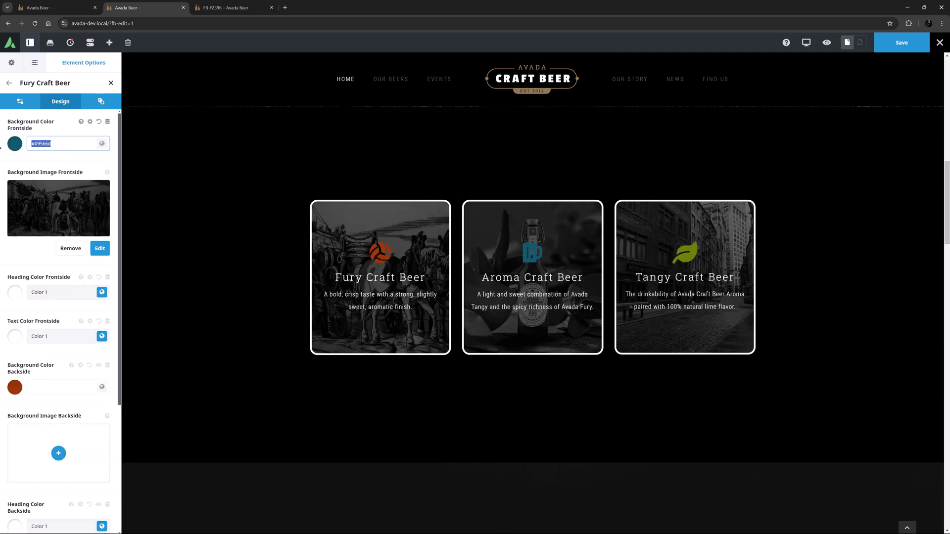
{"action": "key", "text": "BackSpace"}
{"action": "scroll", "coordinate": [38, 277], "scroll_direction": "down", "scroll_amount": 4}
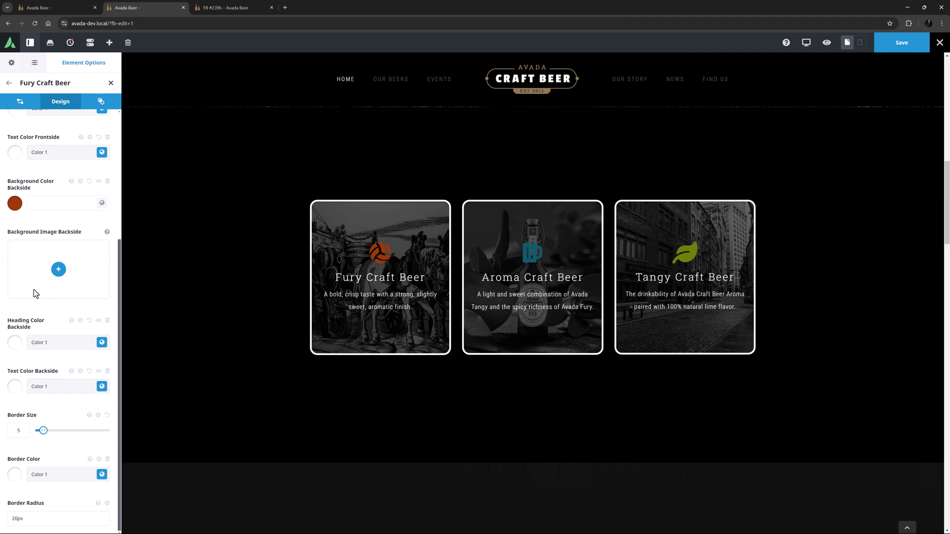
Show the Fury Craft Beer Extras animation settings: Slide from Left, speed 0.8, delay 0.4.
{"action": "left_click", "coordinate": [97, 102]}
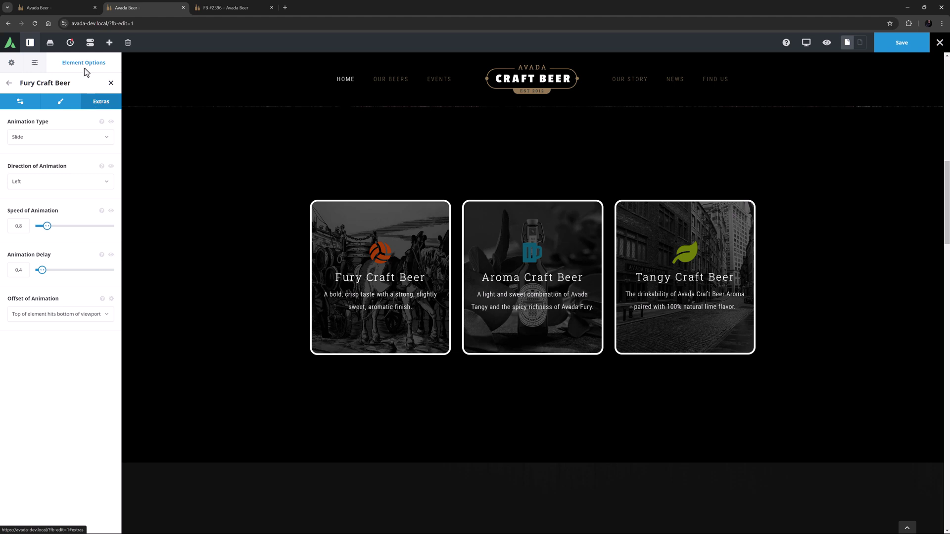
Reload the live home page with F5 and scroll down to the animated Fury, Aroma and Tangy flip boxes.
{"action": "left_click", "coordinate": [44, 8]}
{"action": "key", "text": "F5"}
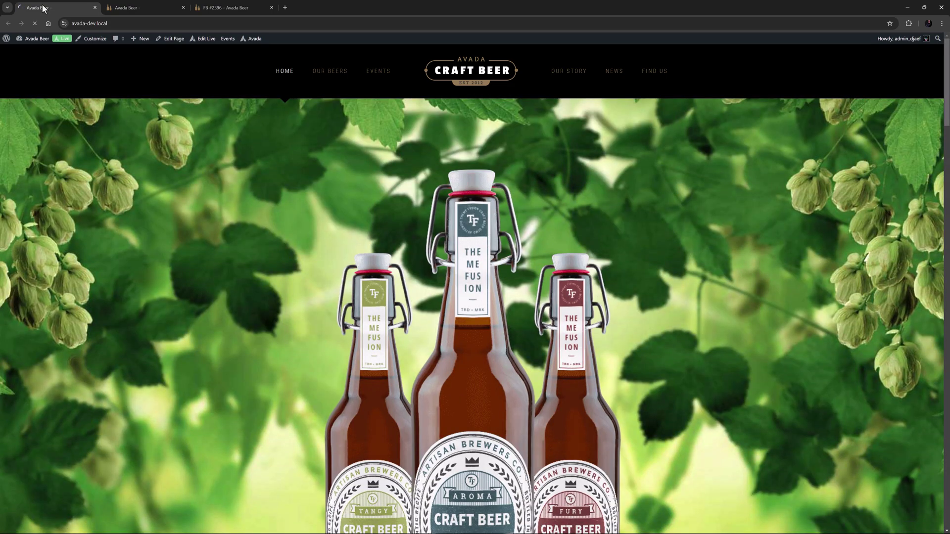
{"action": "scroll", "coordinate": [74, 198], "scroll_direction": "down", "scroll_amount": 10}
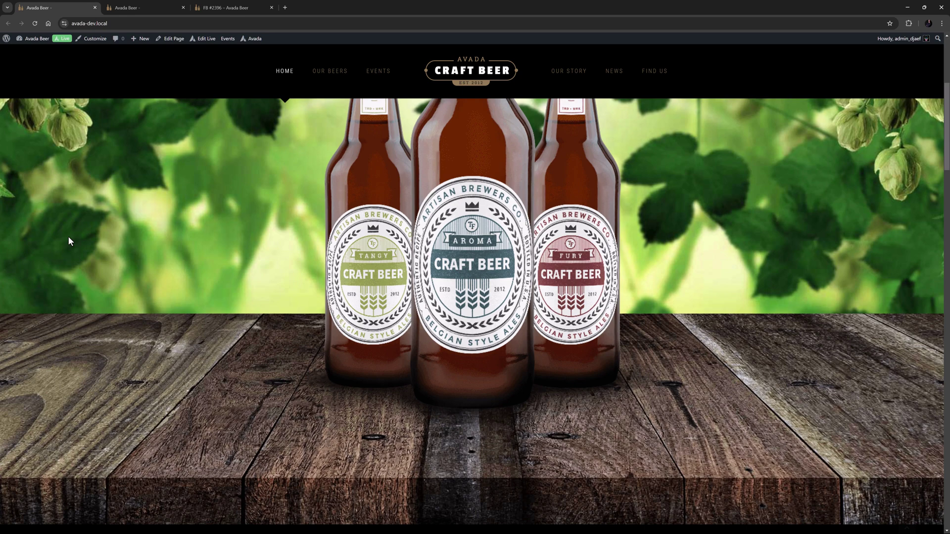
{"action": "scroll", "coordinate": [67, 245], "scroll_direction": "down", "scroll_amount": 1}
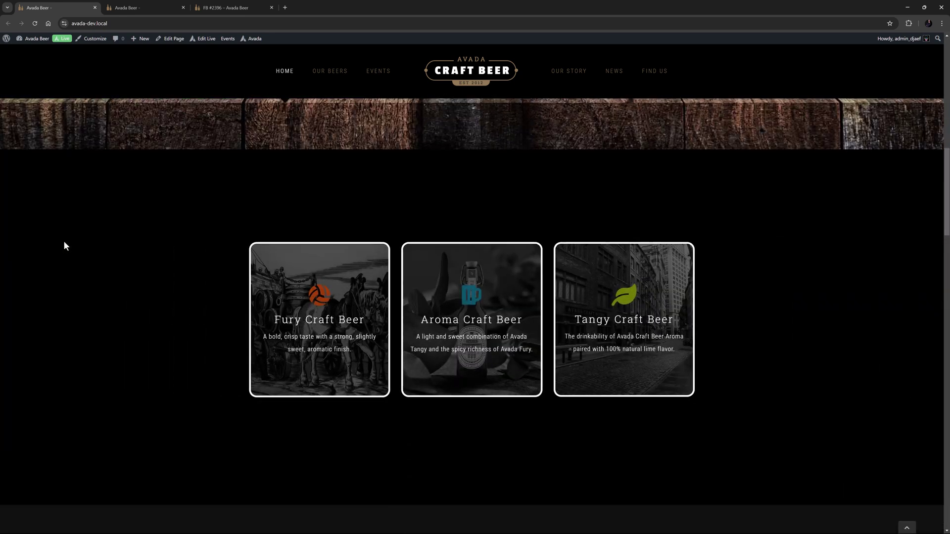